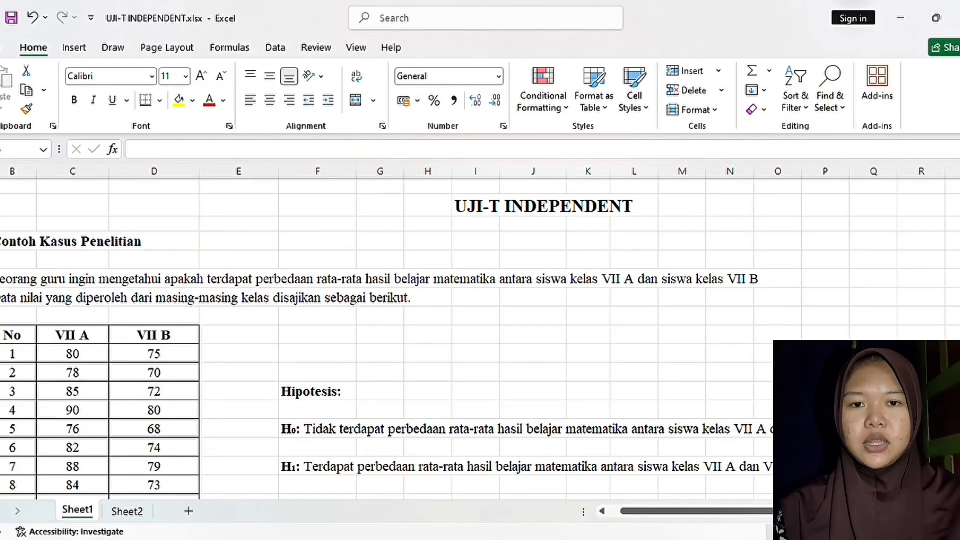
Step: Review the research case, class VII A and VII B scores, hypotheses and variables down to the calculation table
scroll(572, 385, down, 2)
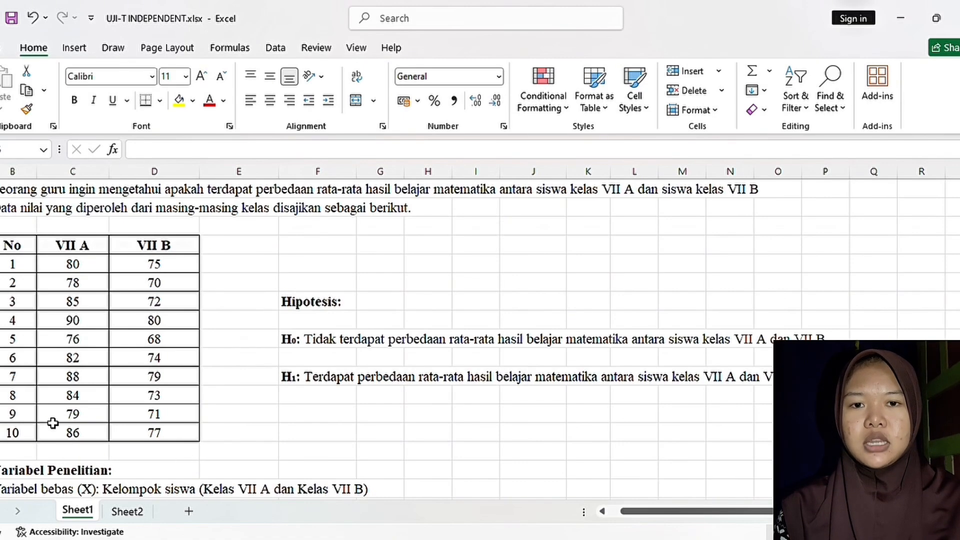
scroll(181, 234, left, 1)
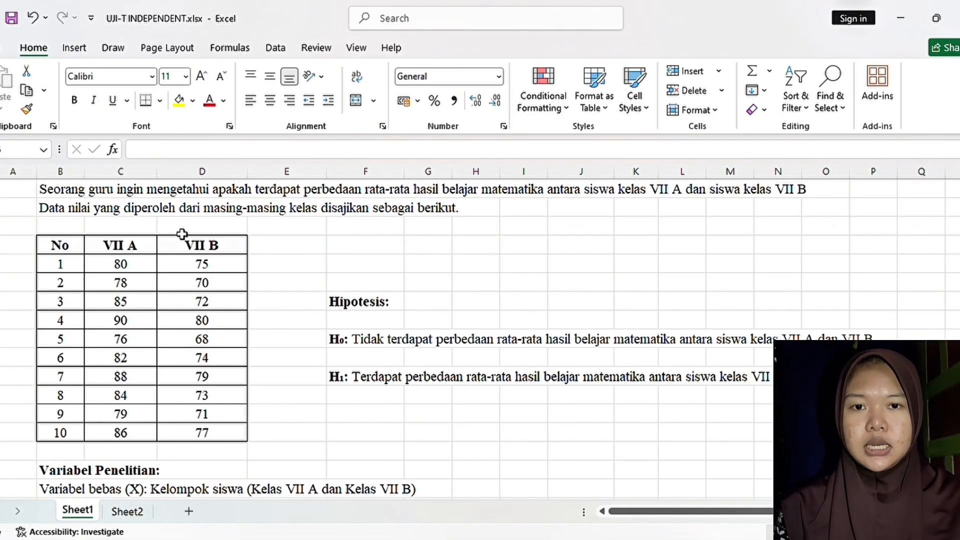
scroll(237, 256, down, 1)
scroll(237, 255, down, 1)
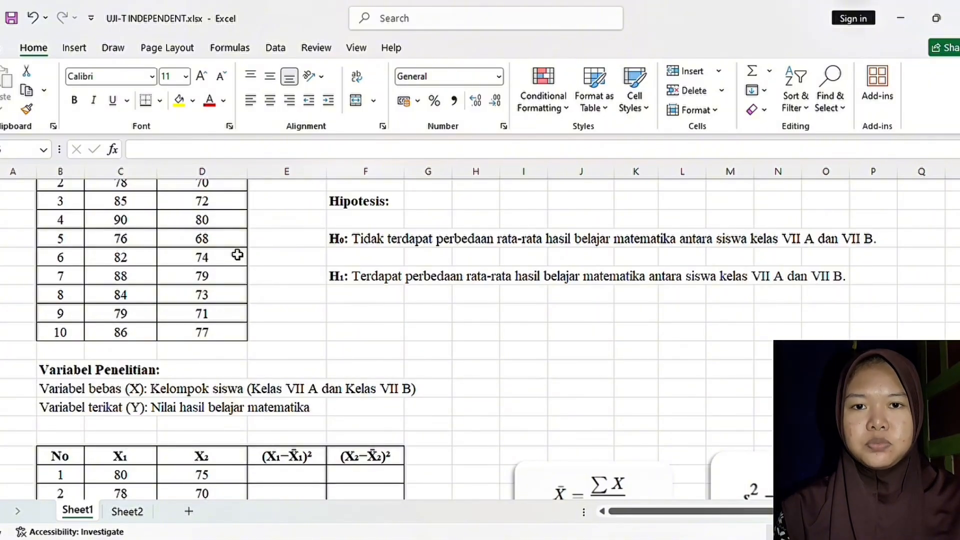
scroll(226, 252, down, 1)
scroll(226, 253, down, 1)
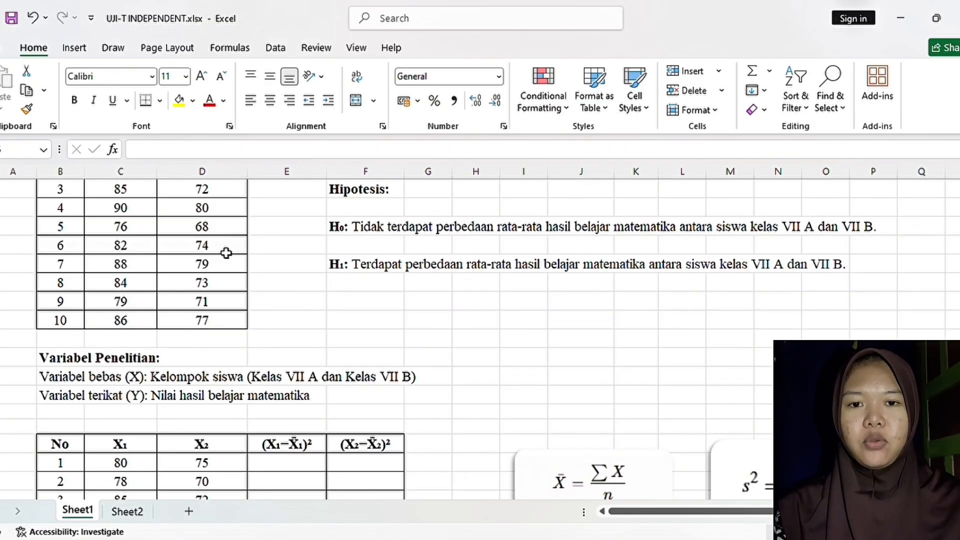
scroll(226, 252, down, 2)
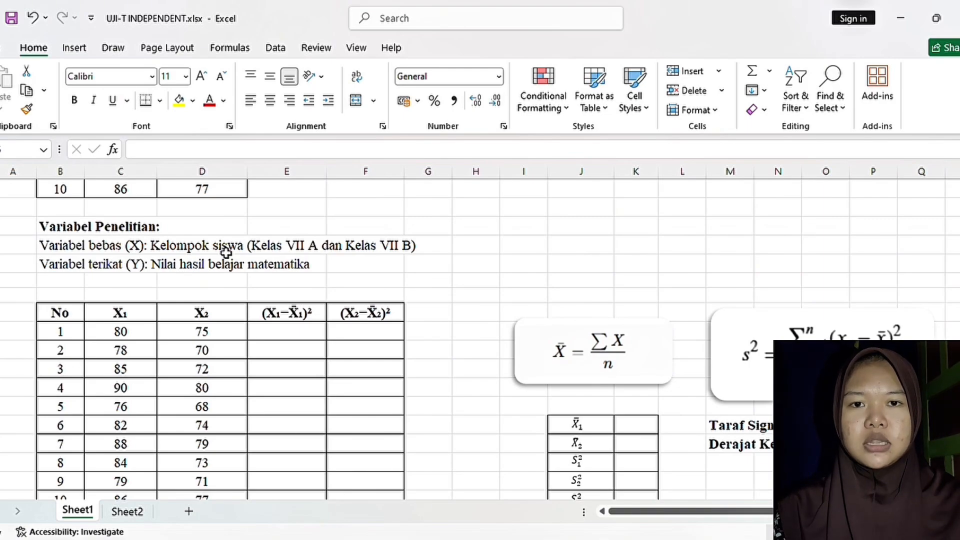
scroll(226, 252, down, 3)
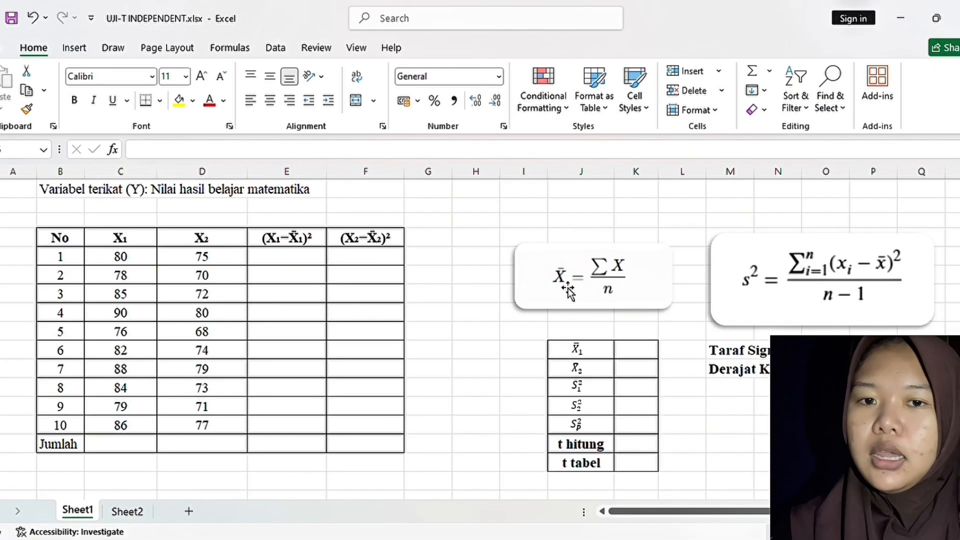
Step: Calculate the mean of the X₁ scores in K32 with the AVERAGE function over C27:C36
click(635, 352)
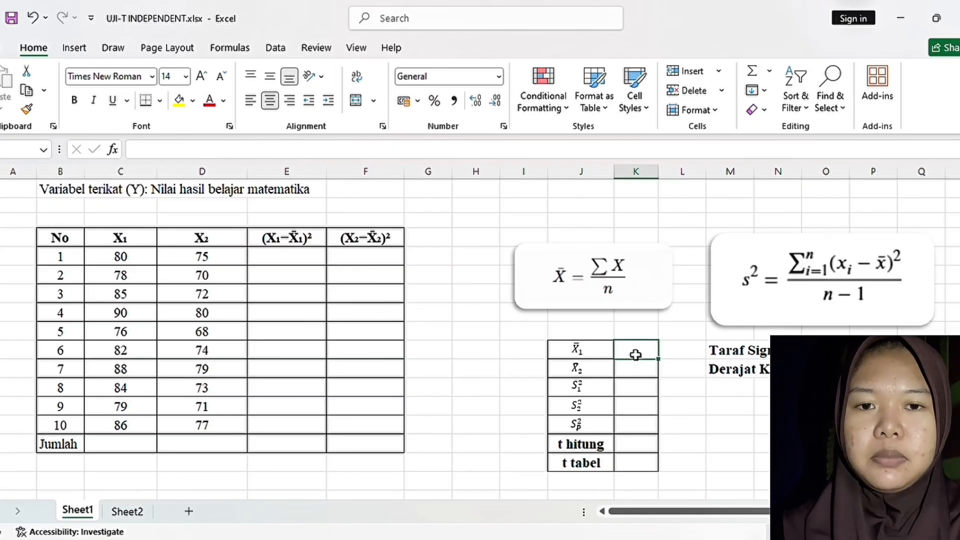
text(=)
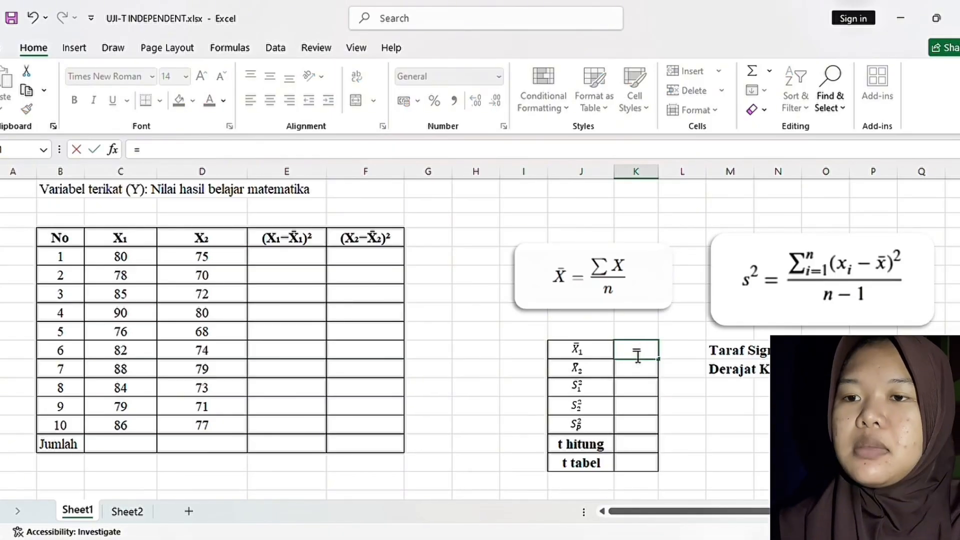
text(aver)
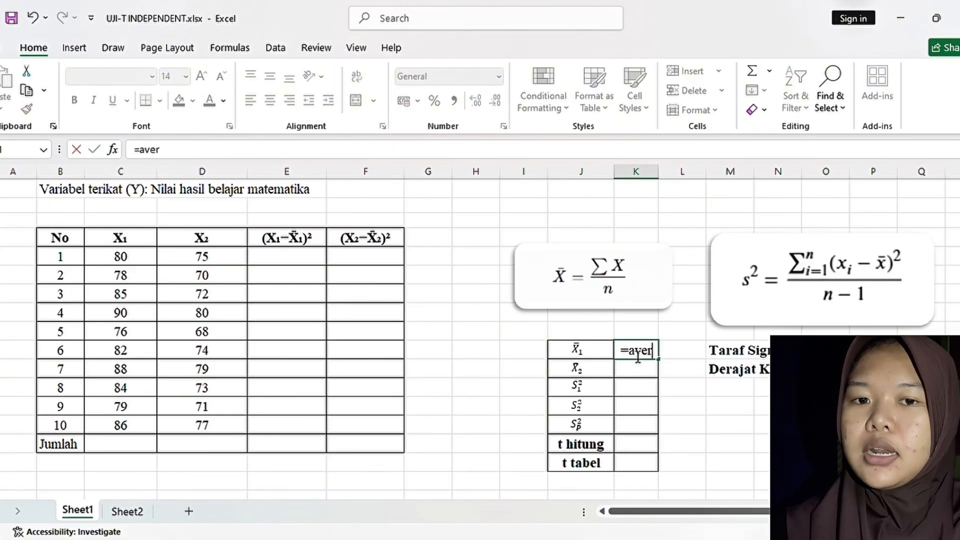
key(Tab)
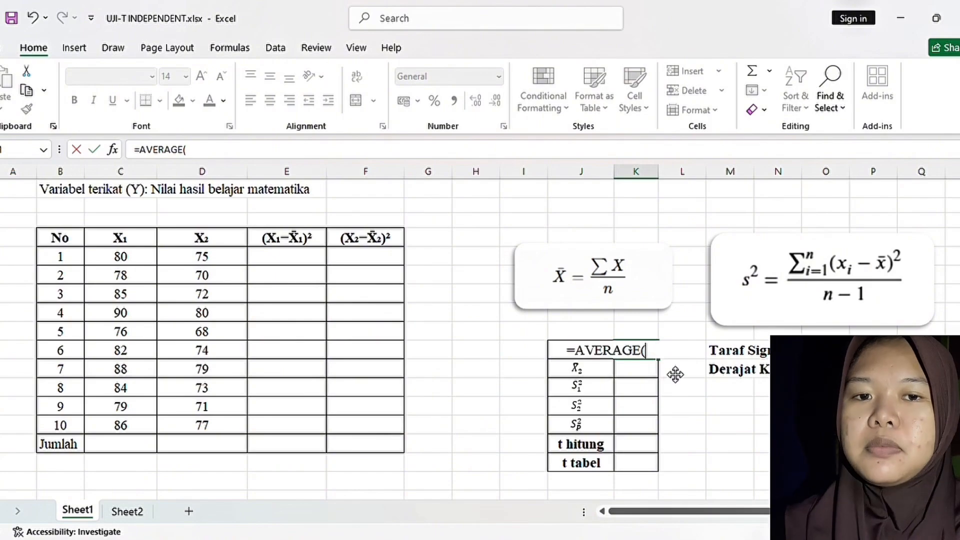
click(122, 256)
drag(123, 256, 115, 428)
key(Return)
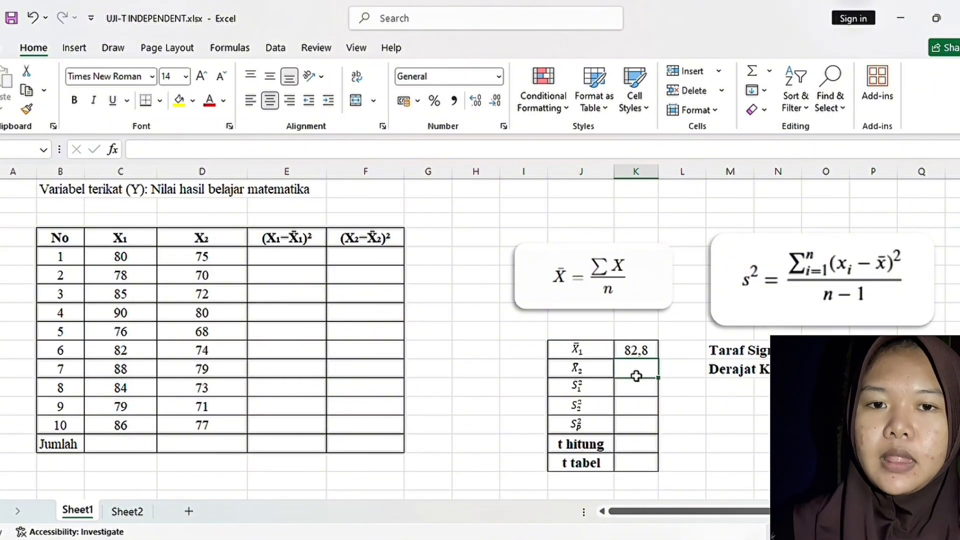
Step: Calculate the mean of the X₂ scores in K33 with AVERAGE over the ten values D27:D36
text(=av)
key(Tab)
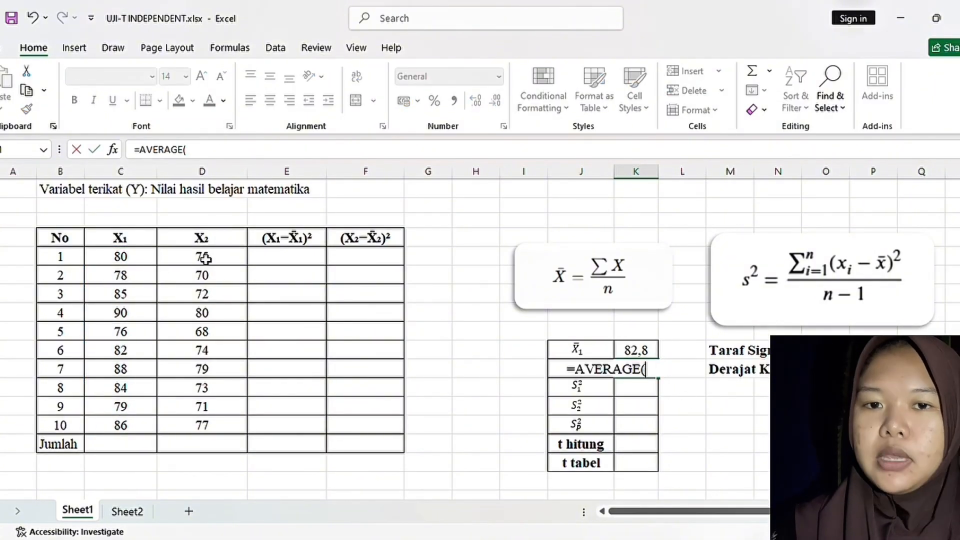
drag(204, 261, 182, 423)
key(Return)
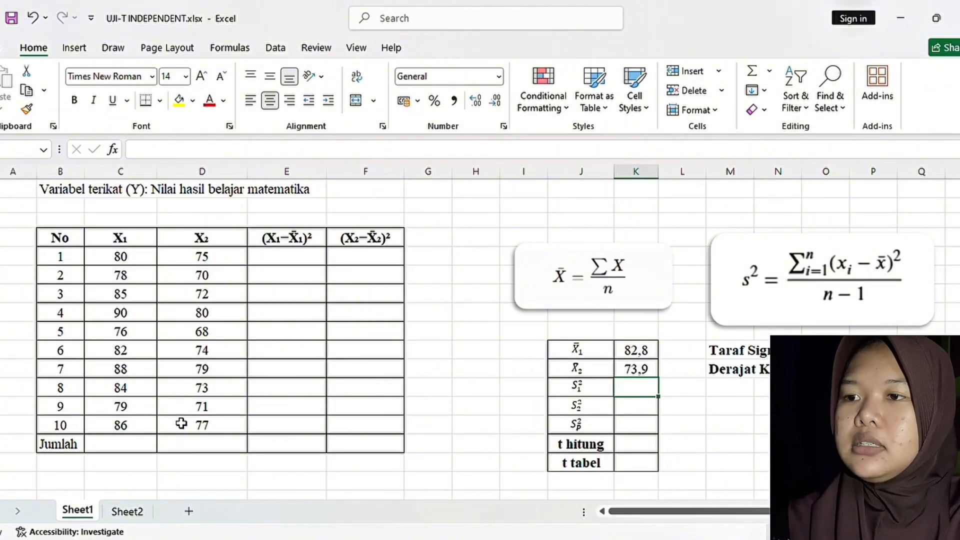
Step: Enter =(C27-$K$32)^2 in E27 and fill it down through row 10 of the (X₁−X̄₁)² column
click(288, 257)
text(=()
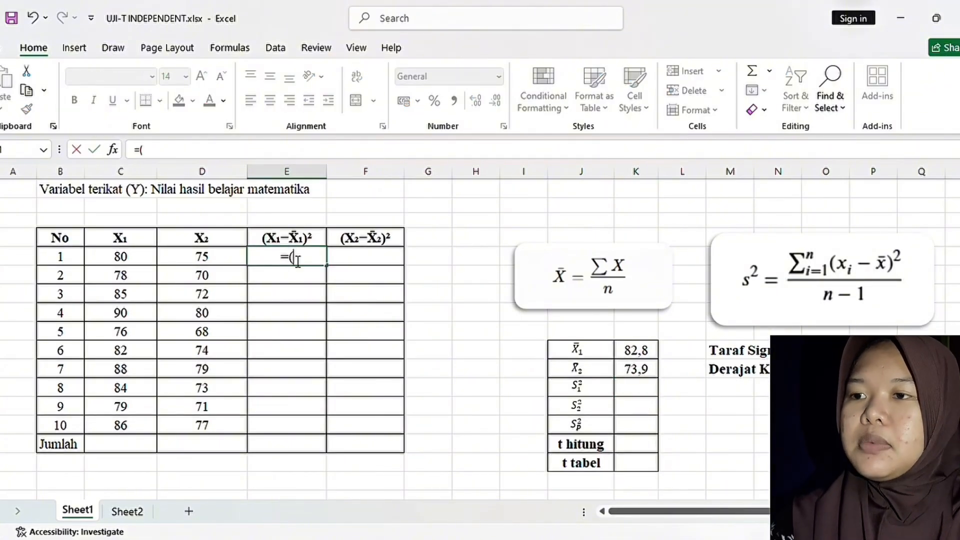
click(138, 263)
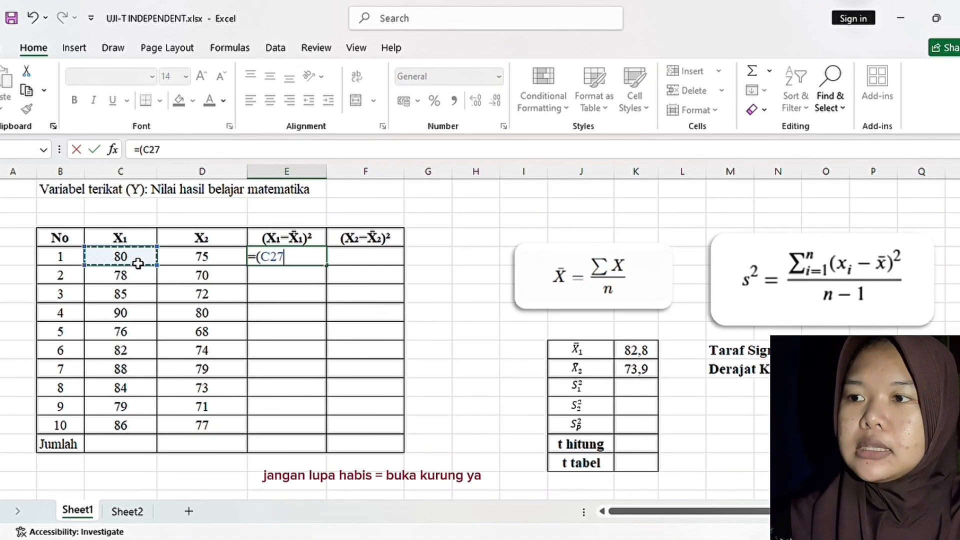
text(-)
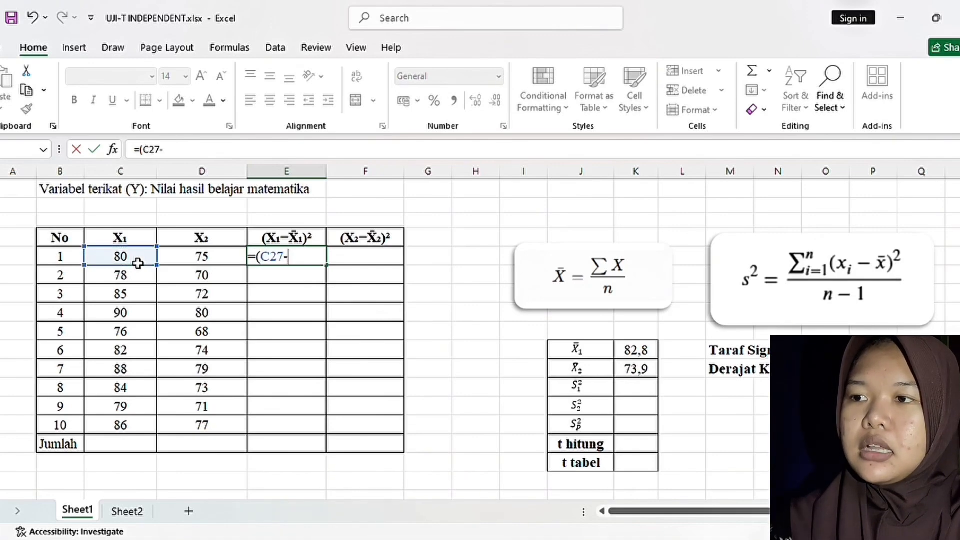
click(638, 351)
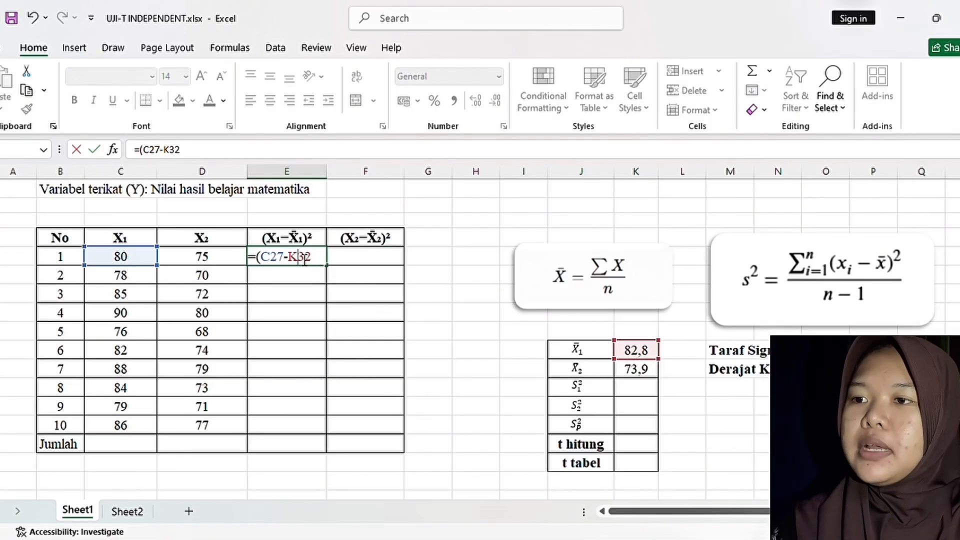
text($)
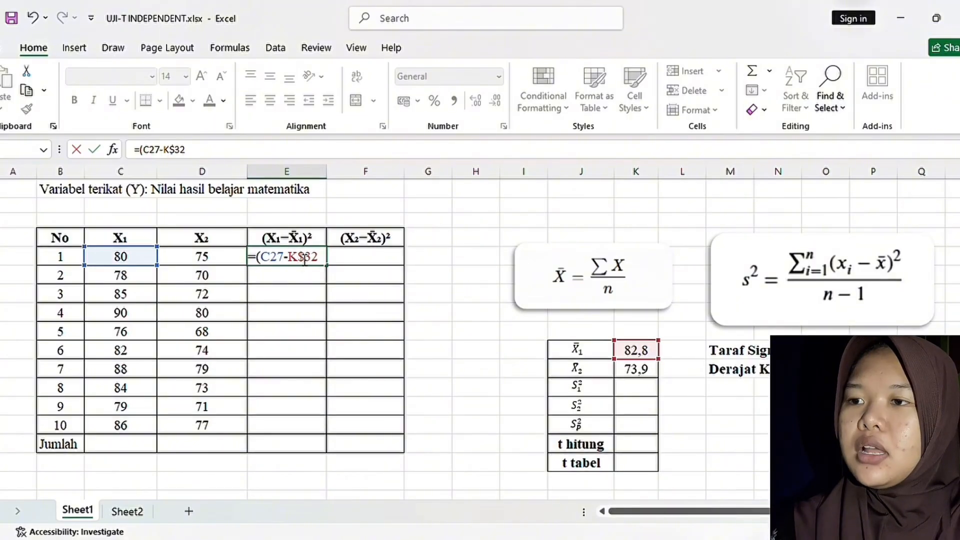
text($)
click(330, 260)
text())
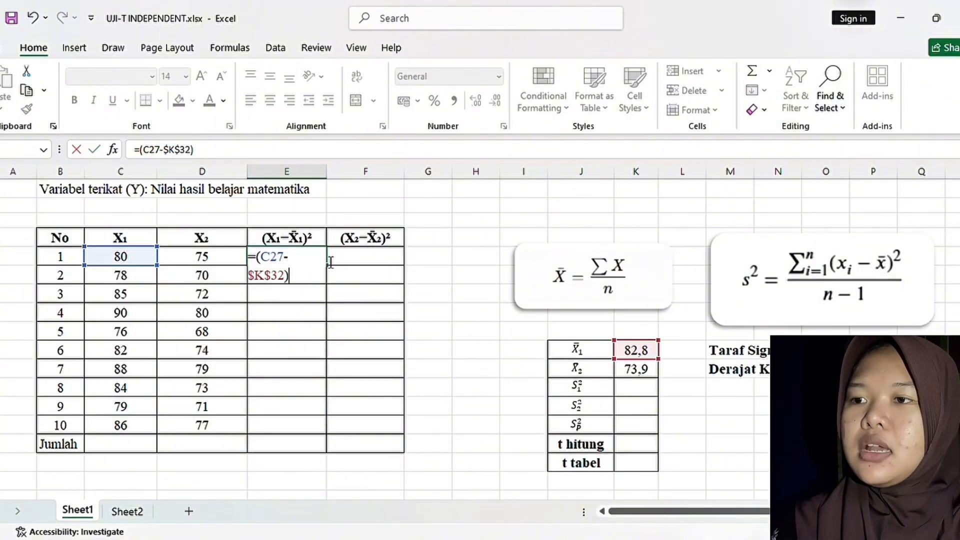
text(^2)
key(ctrl+Return)
drag(327, 265, 323, 434)
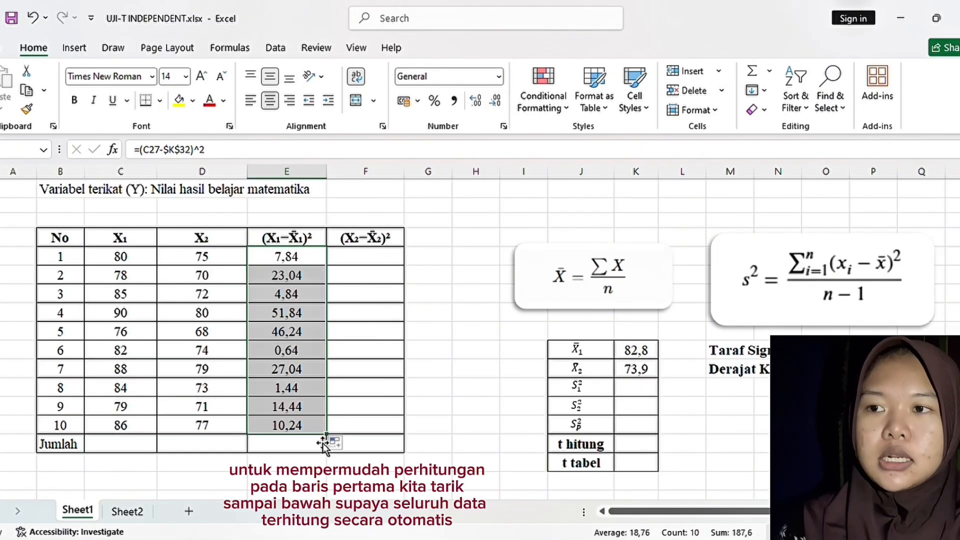
Step: Enter =(D27-$K$33)^2 in F27 and fill it down through row 10 of the (X₂−X̄₂)² column
click(367, 262)
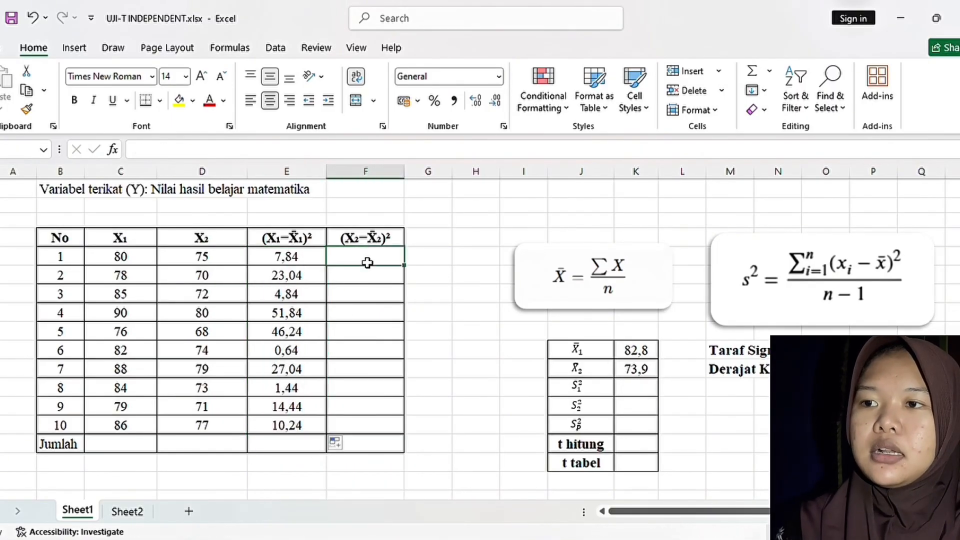
text(=()
click(219, 262)
text(-)
click(632, 369)
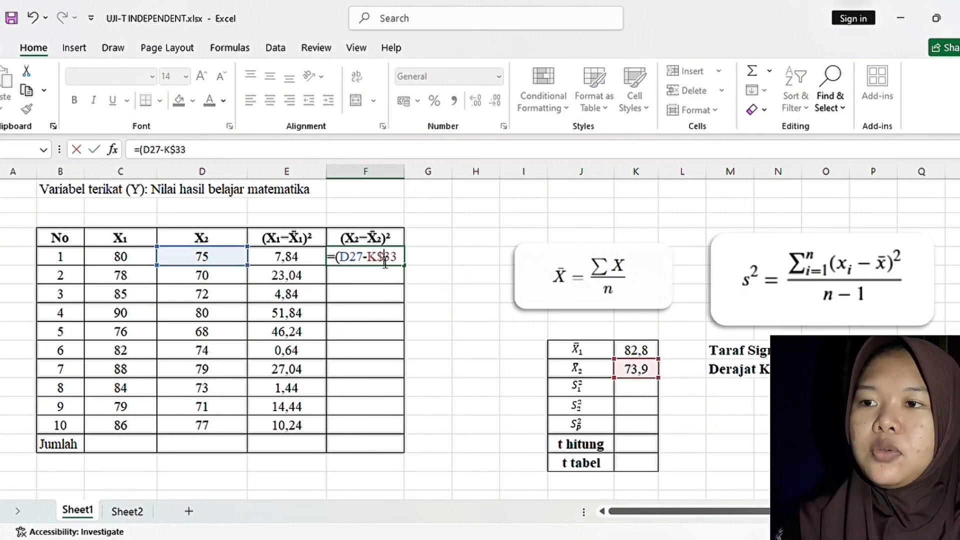
key(F4)
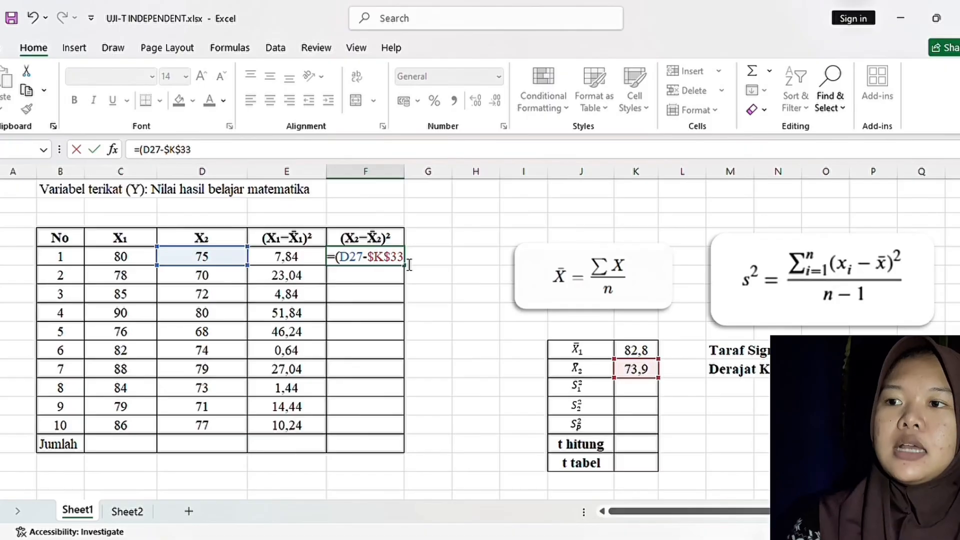
text()^2)
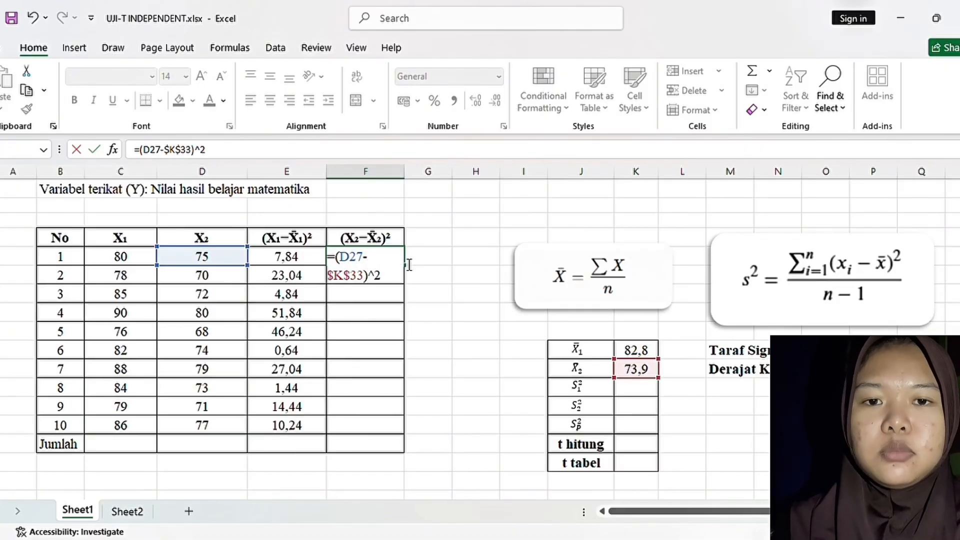
key(Return)
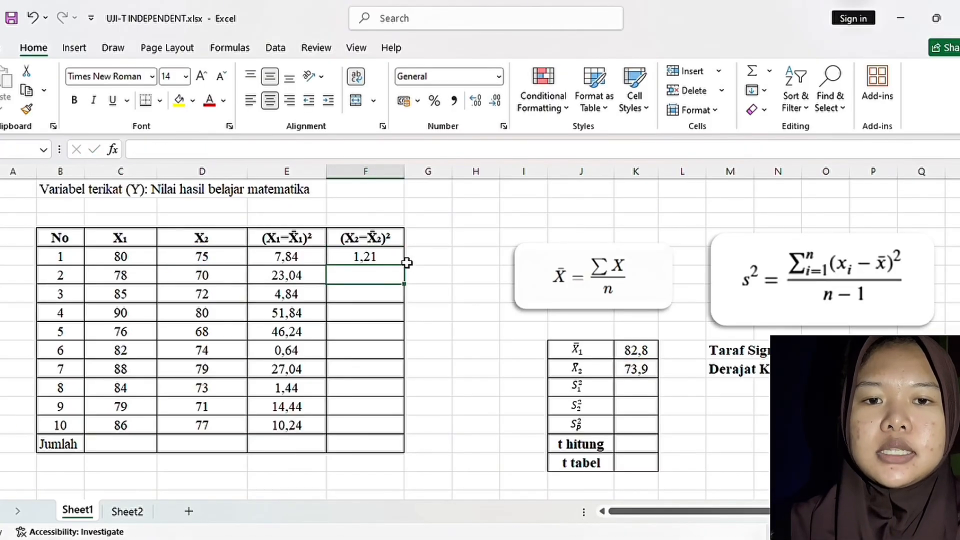
click(377, 254)
drag(404, 266, 405, 433)
Step: Total the X₁ column in the Jumlah row with =SUM(C27:C36) and fill the formula across to column F
click(138, 451)
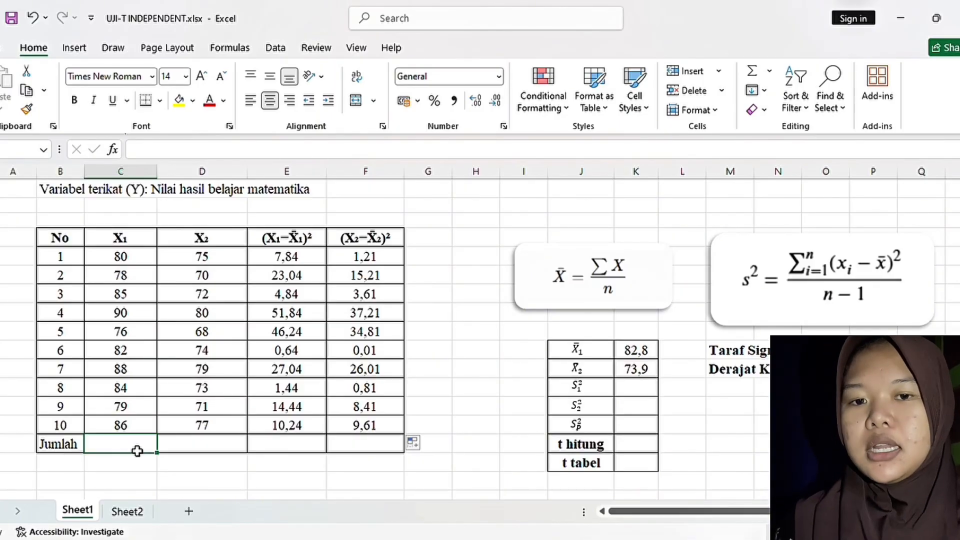
text(=s)
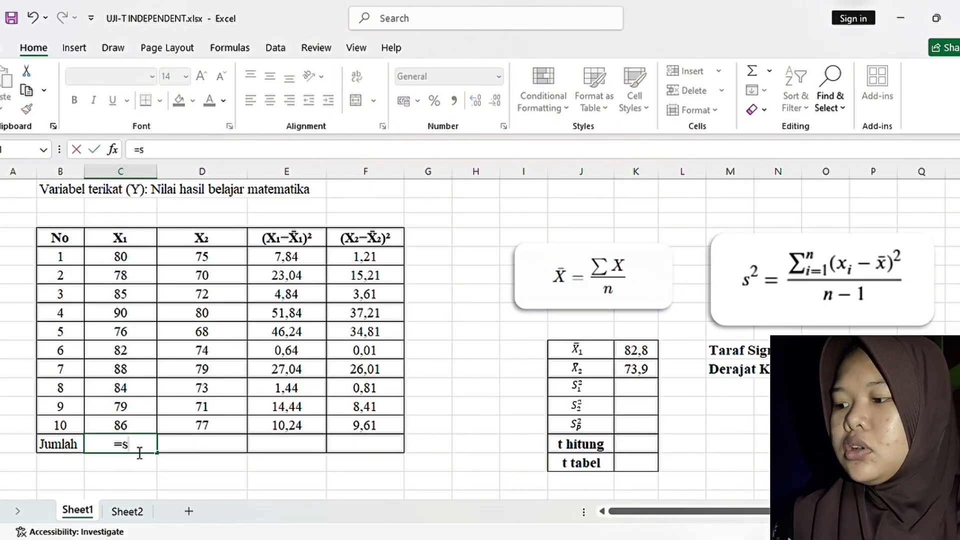
text(um)
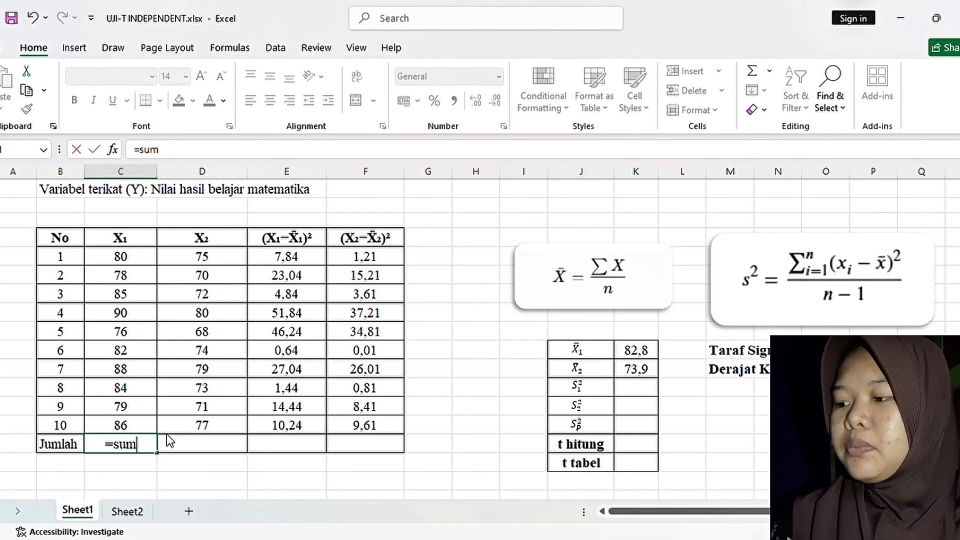
key(Tab)
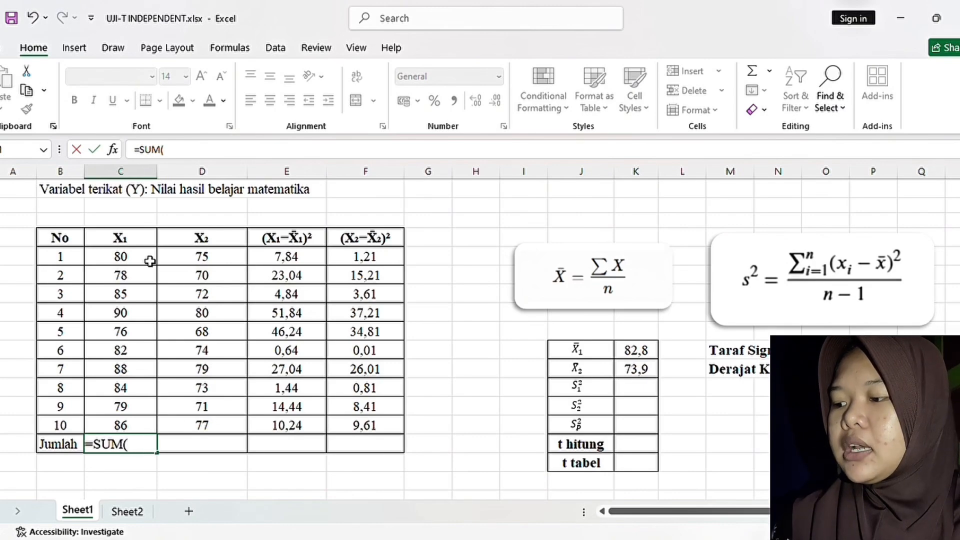
drag(144, 264, 136, 422)
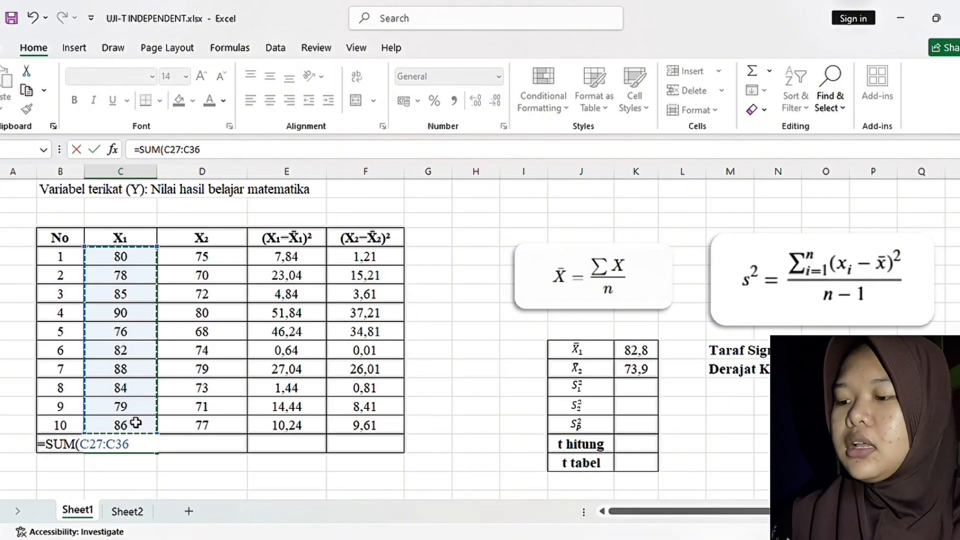
key(Return)
click(138, 442)
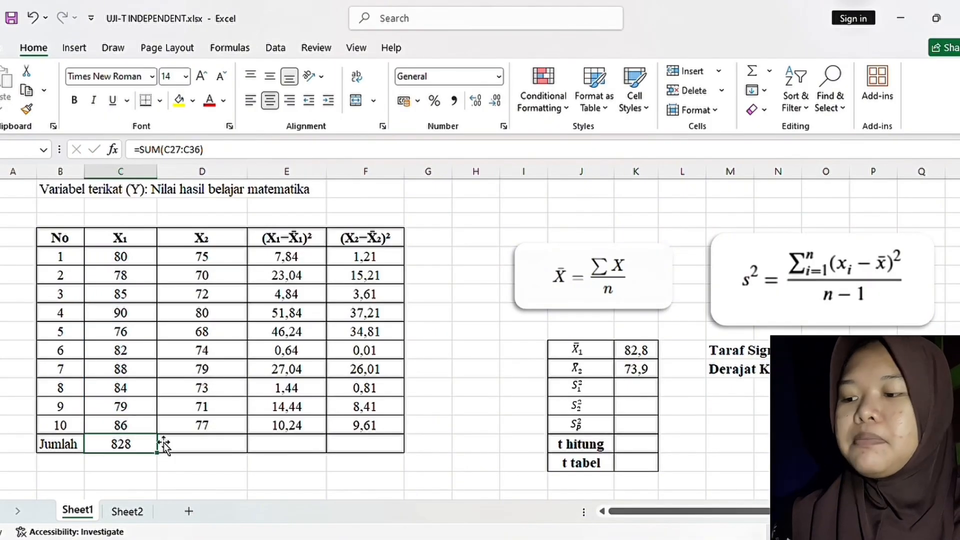
drag(159, 454, 388, 455)
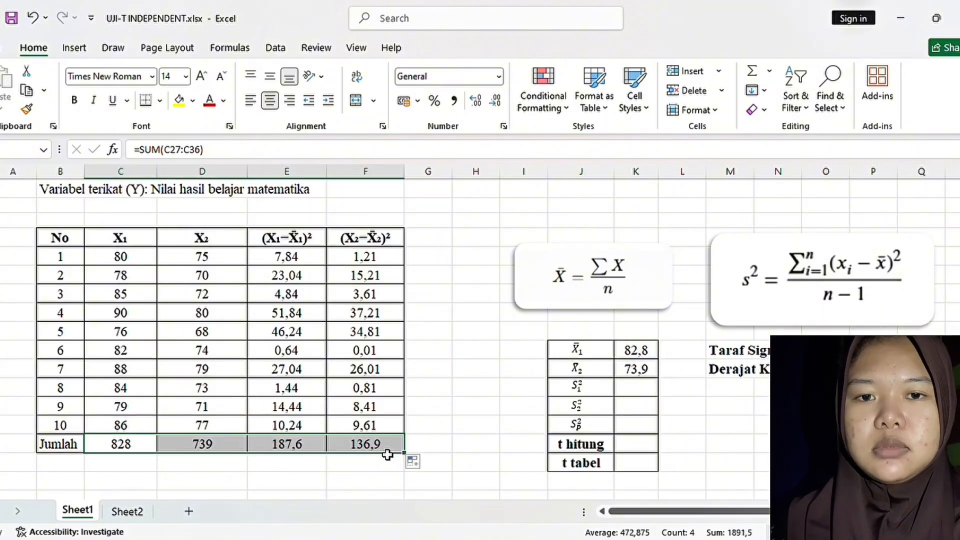
click(440, 447)
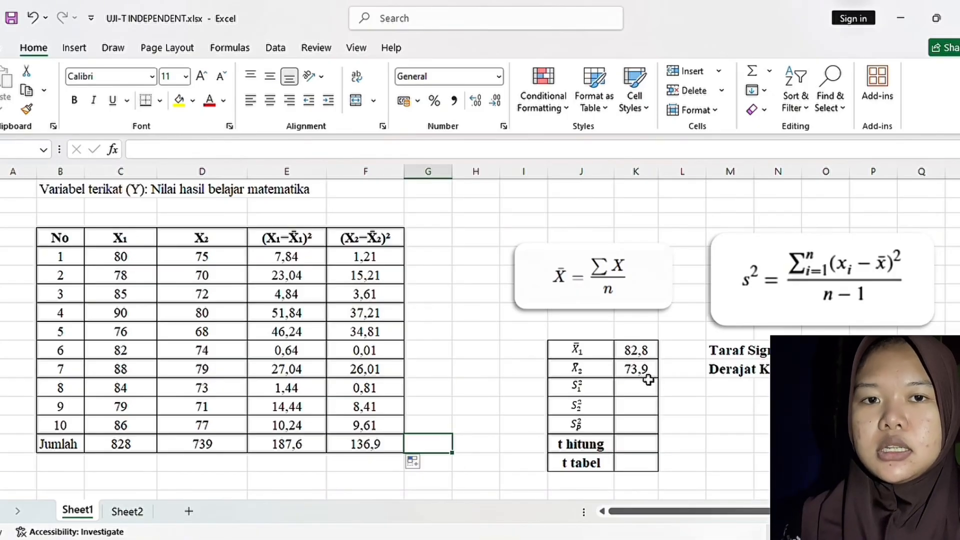
Step: Select the empty S₁² result cell K34 for the first group's variance
click(649, 396)
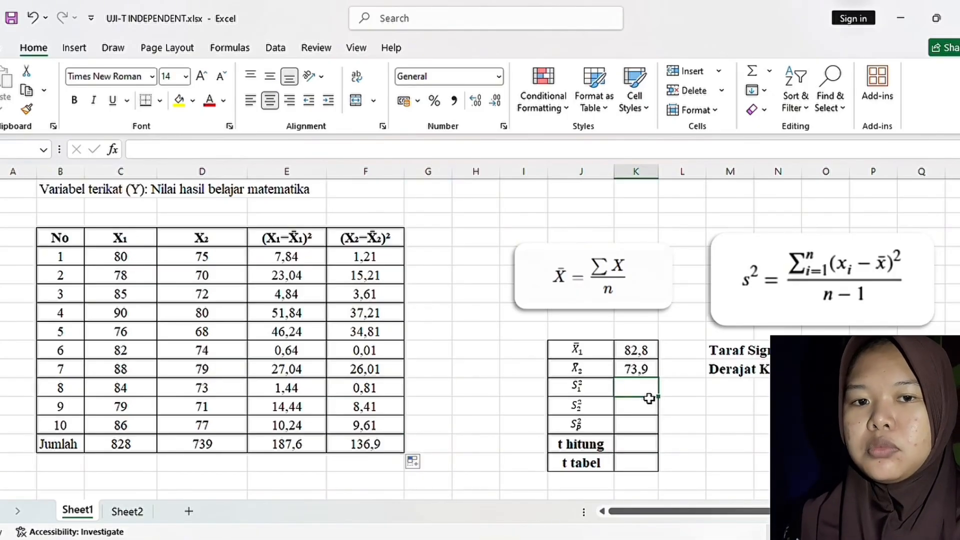
scroll(741, 399, right, 3)
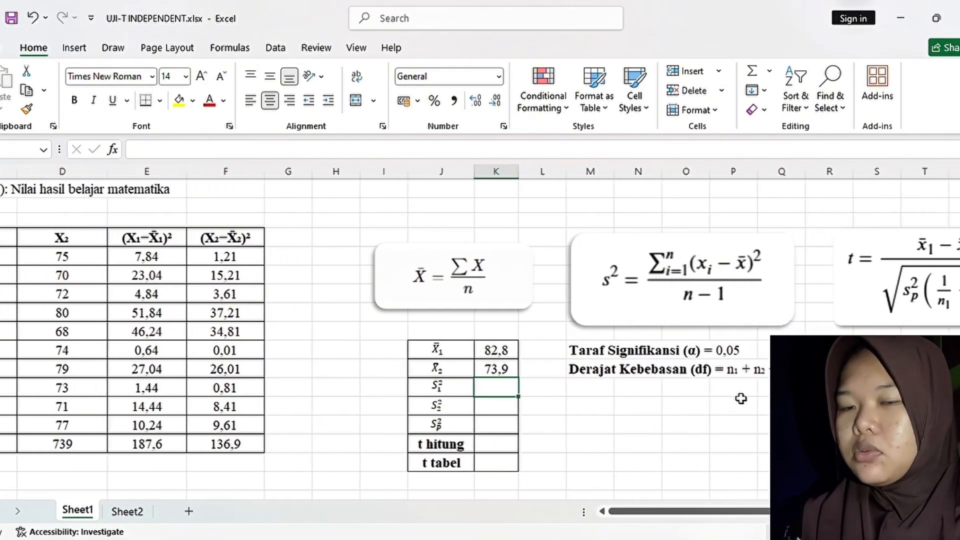